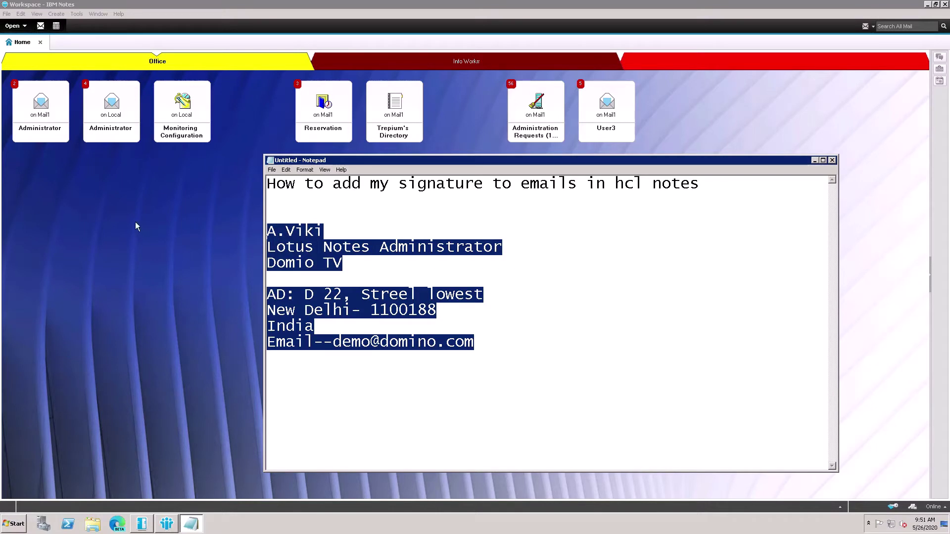
Step: Open the Administrator mail on Mail1, check a blank new message for a signature, and close the message
{"action": "double_click", "coordinate": [44, 119]}
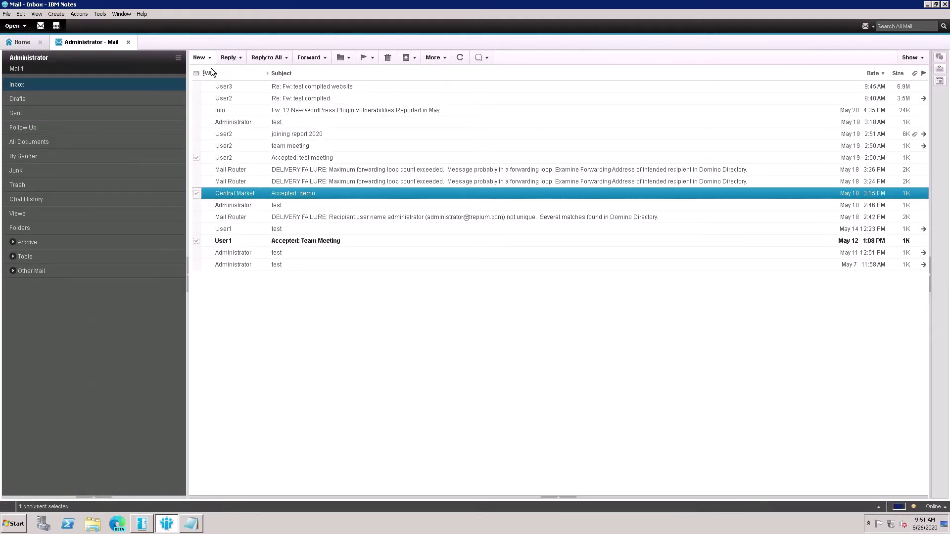
{"action": "left_click", "coordinate": [205, 61]}
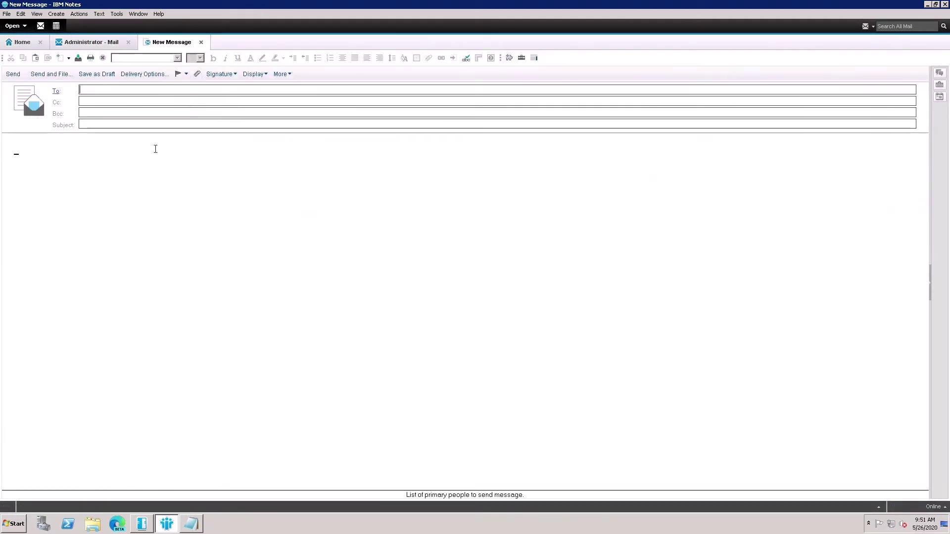
{"action": "left_click", "coordinate": [203, 43]}
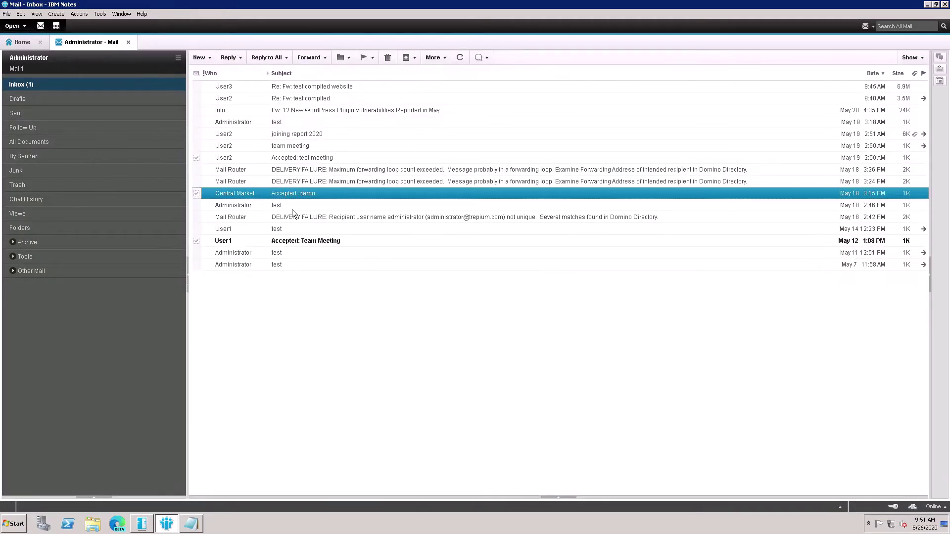
Step: Switch to Notepad, copy the signature block from the name line through the email line, and return to IBM Notes
{"action": "left_click", "coordinate": [191, 524]}
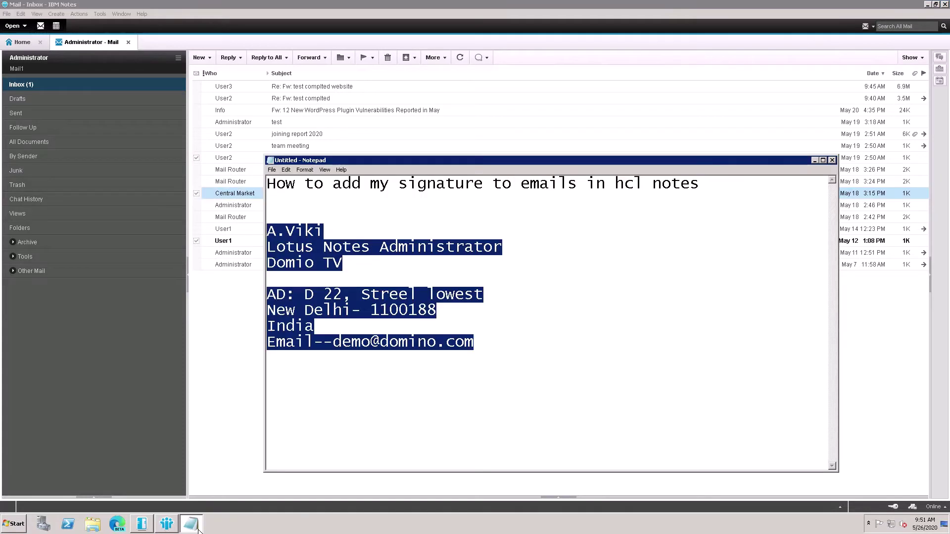
{"action": "left_click", "coordinate": [480, 342]}
{"action": "left_click_drag", "start_coordinate": [442, 332], "coordinate": [273, 236]}
{"action": "left_click", "coordinate": [519, 38]}
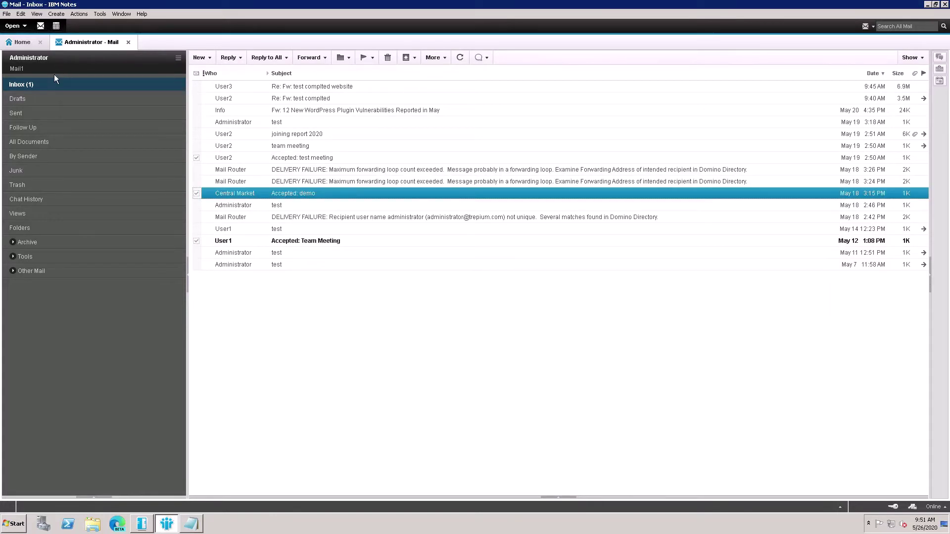
Step: In the mail signature preferences, enable automatically appending a signature to outgoing messages and use the Rich Text type
{"action": "left_click", "coordinate": [448, 60]}
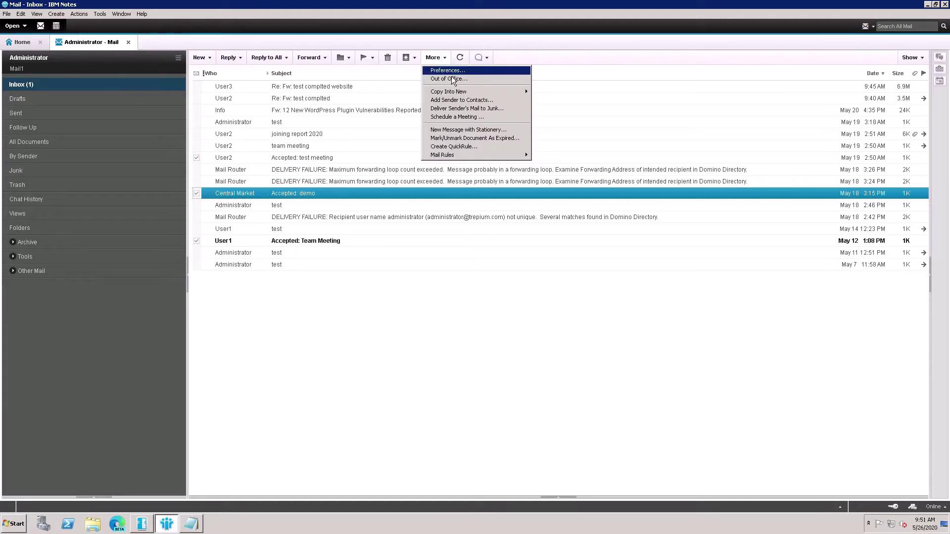
{"action": "left_click", "coordinate": [451, 78]}
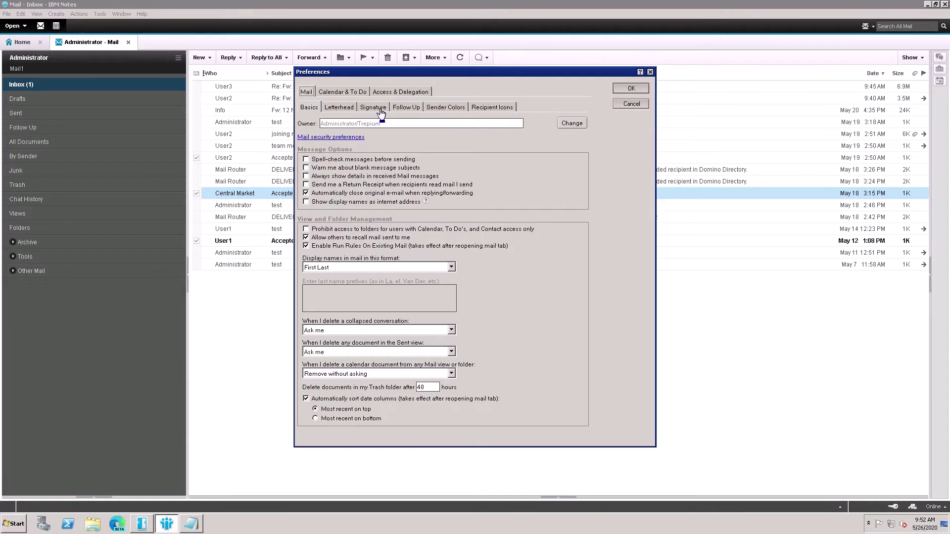
{"action": "left_click", "coordinate": [374, 108]}
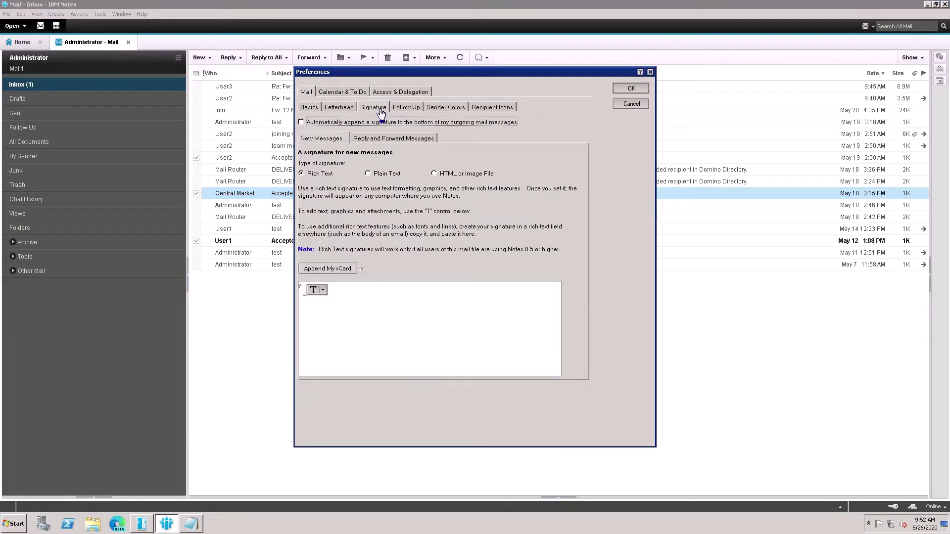
{"action": "left_click", "coordinate": [302, 123]}
{"action": "left_click", "coordinate": [307, 180]}
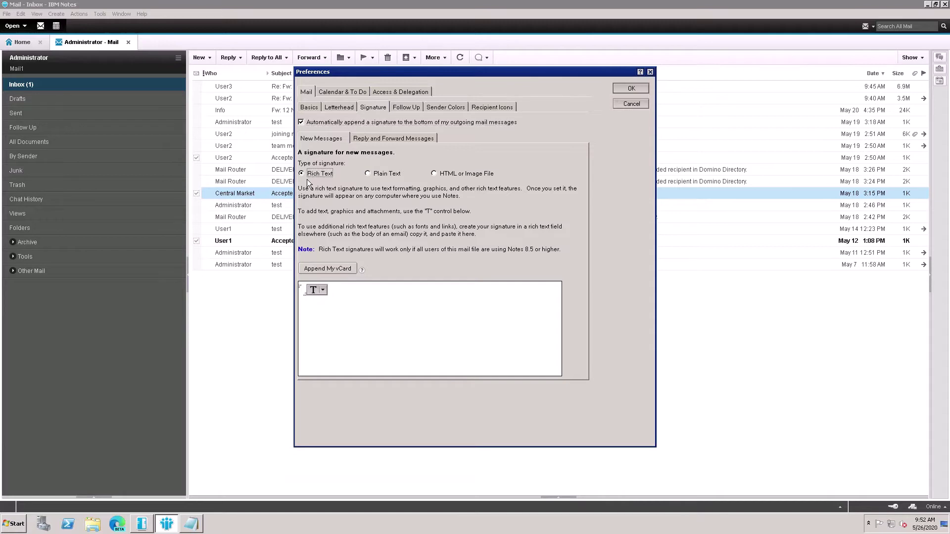
Step: Paste the copied signature block into the new-message signature field and add a line break after it
{"action": "left_click", "coordinate": [307, 297]}
{"action": "key", "text": "ctrl+v"}
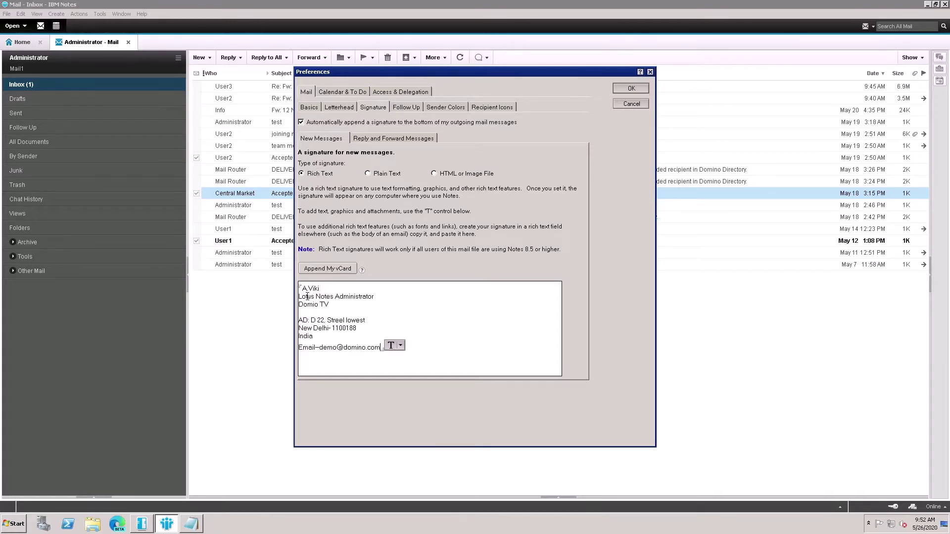
{"action": "key", "text": "Return"}
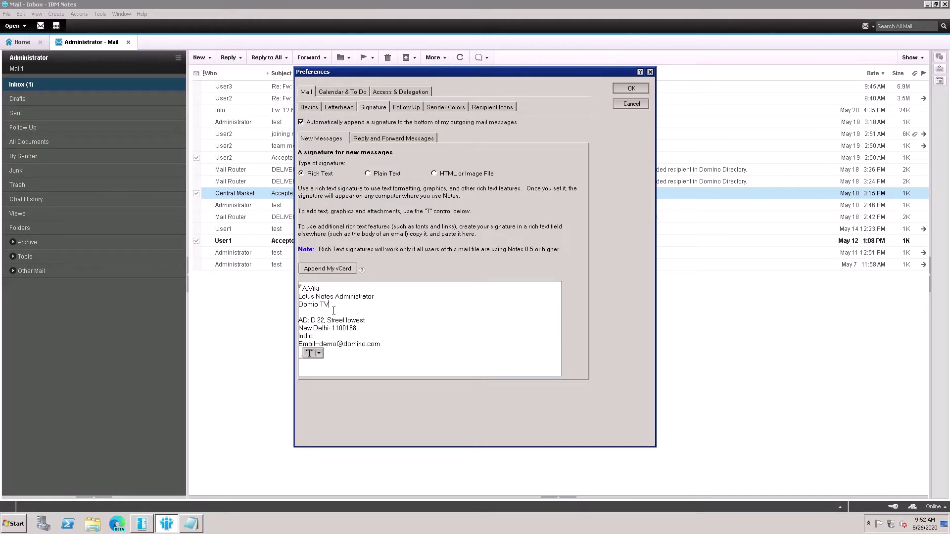
Step: Set the text color of the "Domio TV" line in the signature to Dark Green
{"action": "left_click_drag", "start_coordinate": [331, 311], "coordinate": [304, 311]}
{"action": "left_click", "coordinate": [325, 358]}
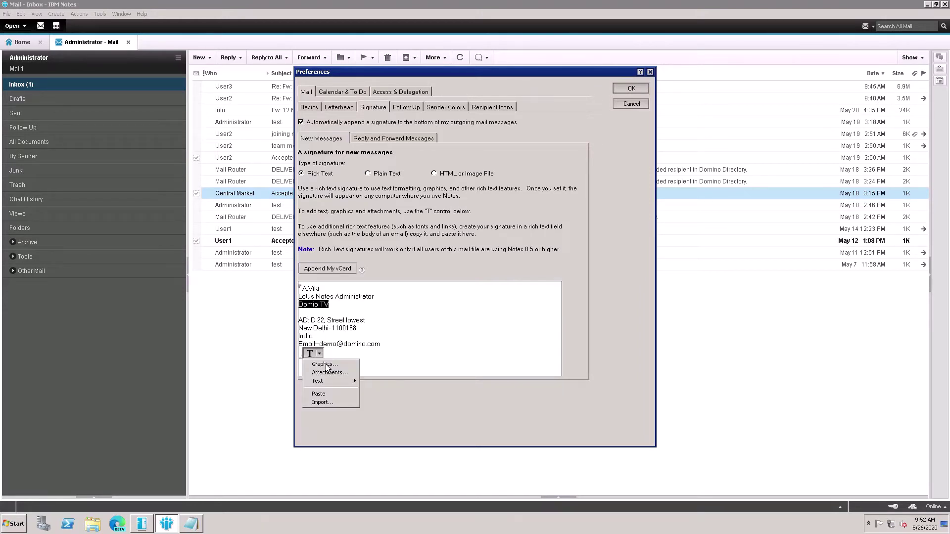
{"action": "mouse_move", "coordinate": [330, 384]}
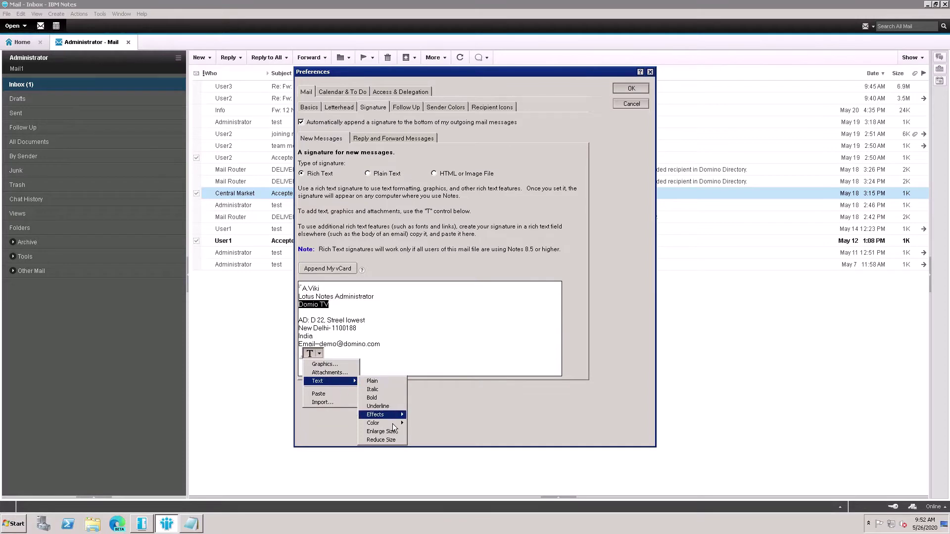
{"action": "mouse_move", "coordinate": [393, 424]}
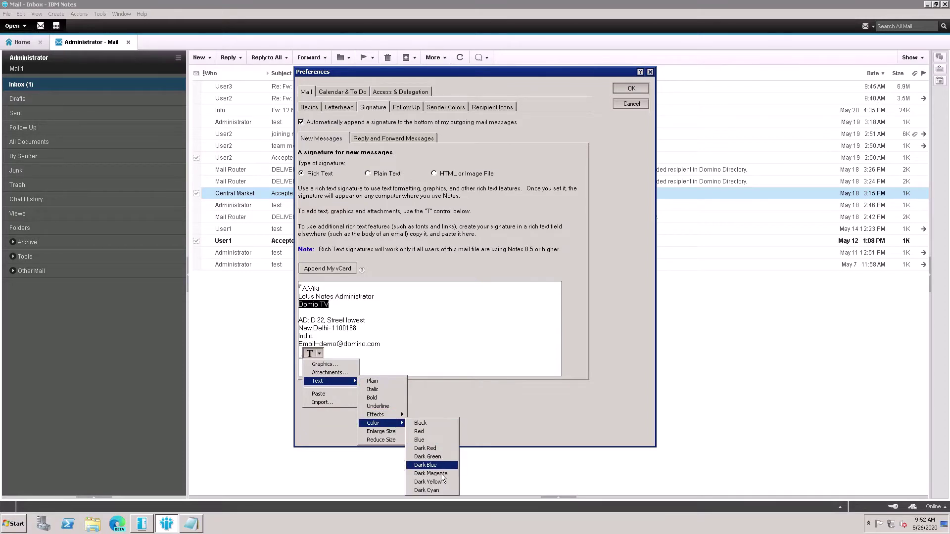
{"action": "left_click", "coordinate": [439, 461]}
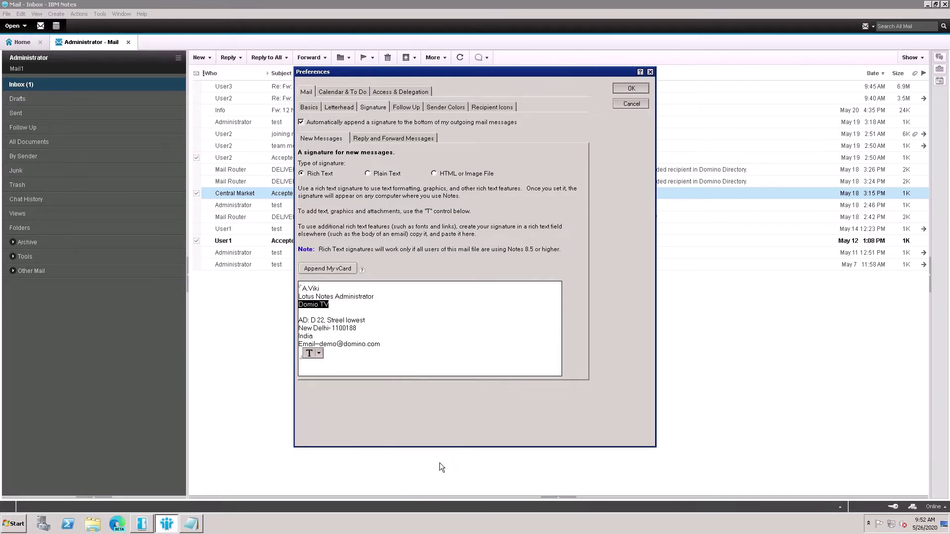
Step: Enlarge the text size of the "Domio TV" line in the signature by two increments
{"action": "left_click", "coordinate": [319, 354]}
{"action": "mouse_move", "coordinate": [338, 385]}
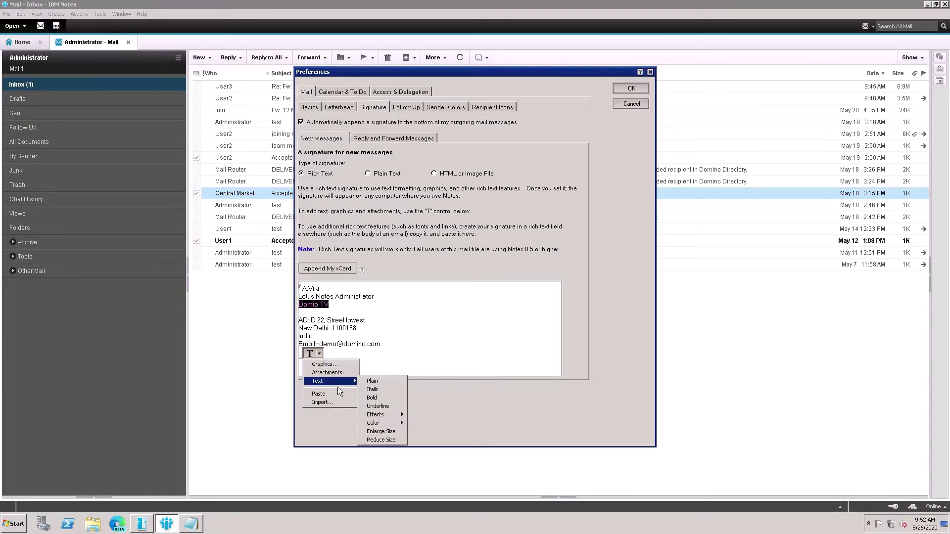
{"action": "left_click", "coordinate": [396, 437]}
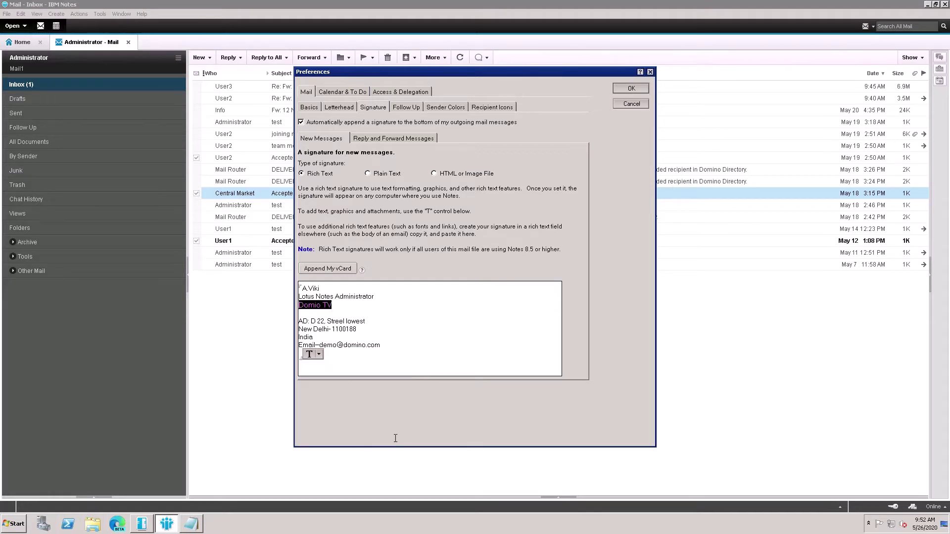
{"action": "left_click", "coordinate": [322, 357]}
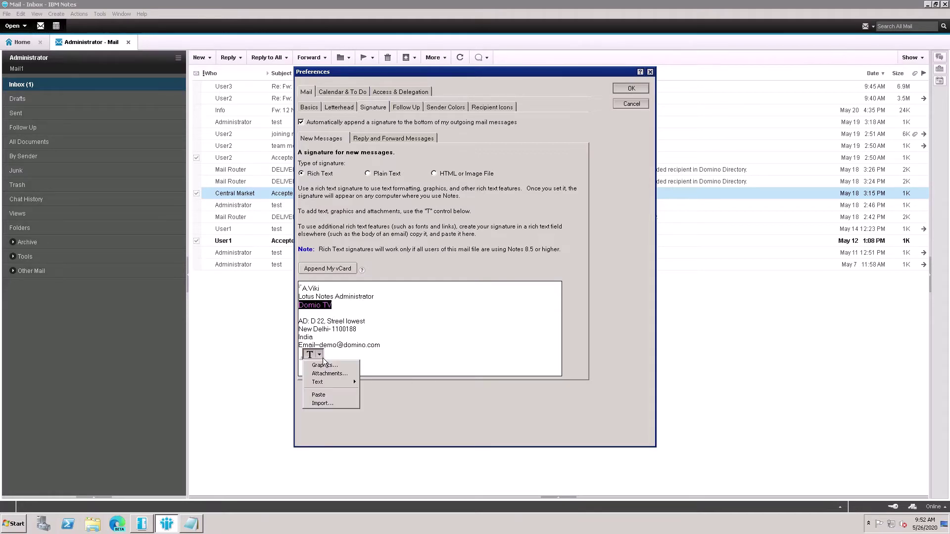
{"action": "mouse_move", "coordinate": [347, 387]}
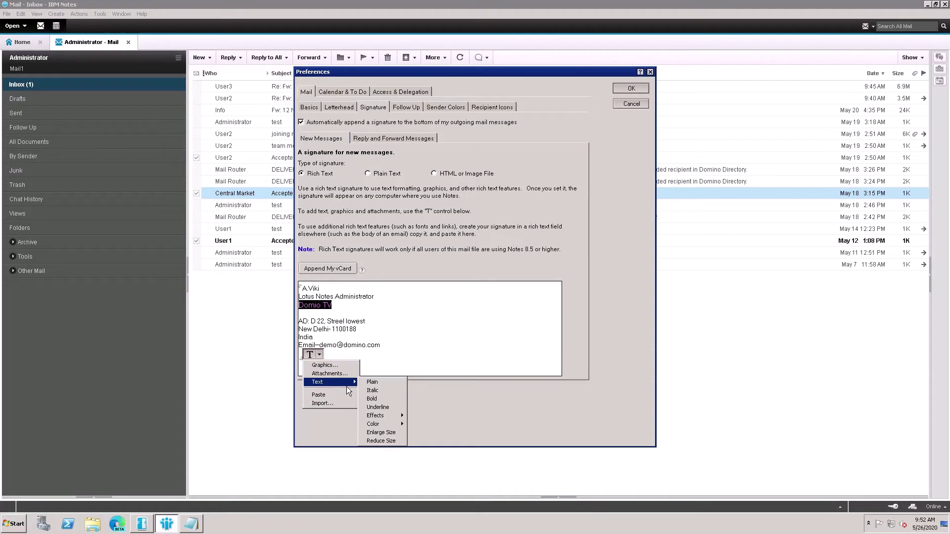
{"action": "left_click", "coordinate": [391, 434]}
{"action": "left_click", "coordinate": [347, 310]}
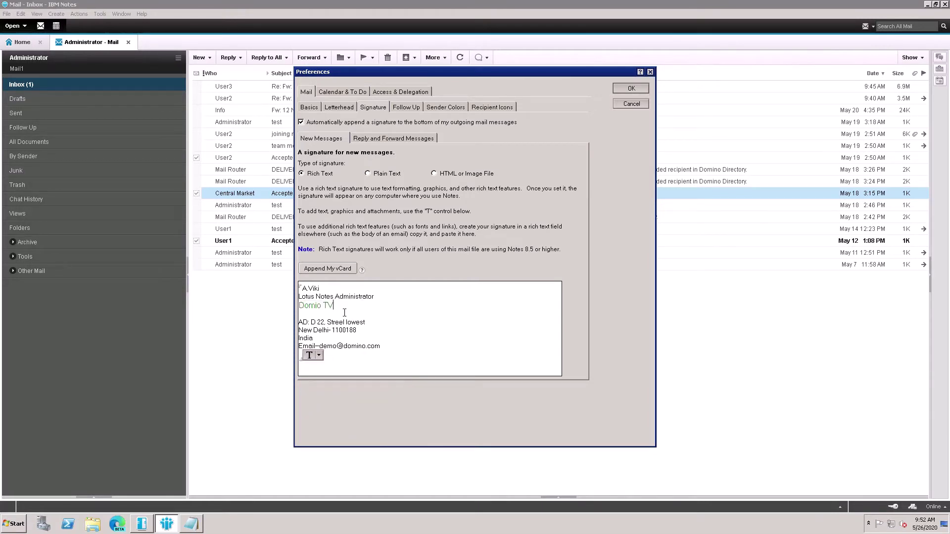
Step: Make the "Domio TV" line in the signature bold
{"action": "left_click_drag", "start_coordinate": [341, 310], "coordinate": [301, 312]}
{"action": "left_click", "coordinate": [320, 356]}
{"action": "mouse_move", "coordinate": [346, 386]}
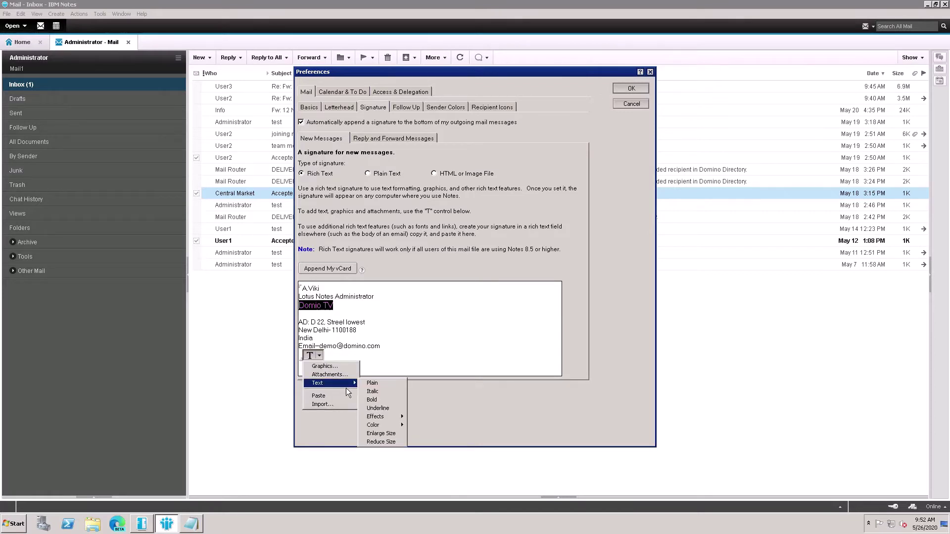
{"action": "left_click", "coordinate": [382, 400]}
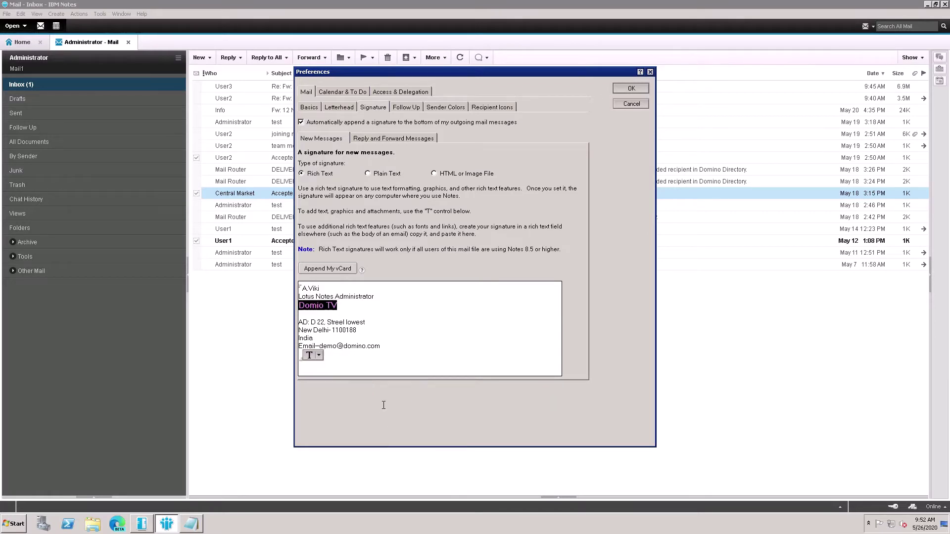
{"action": "left_click", "coordinate": [343, 312]}
{"action": "key", "text": "shift+Home"}
Step: Import the image icon.jpg from the Desktop below the signature's email line and save the preferences
{"action": "left_click", "coordinate": [339, 330]}
{"action": "key", "text": "Return"}
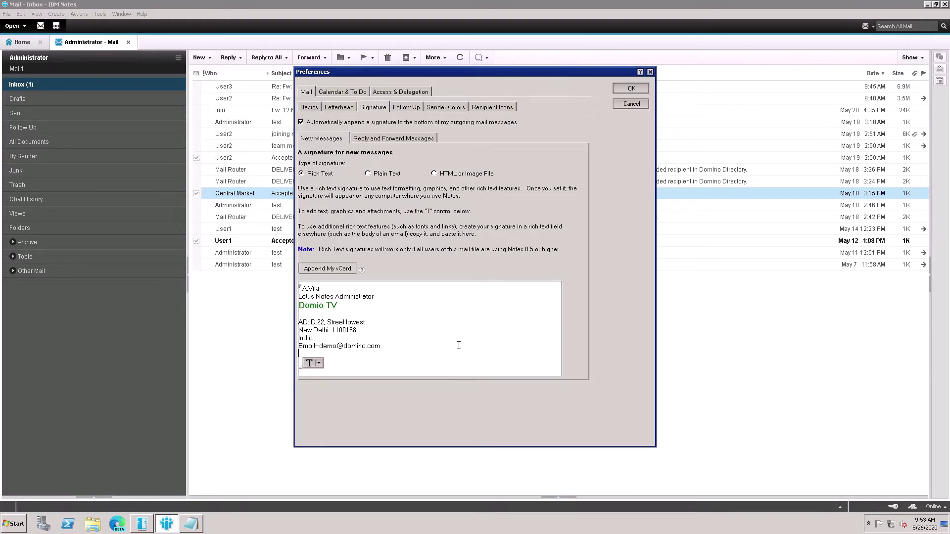
{"action": "left_click", "coordinate": [322, 367]}
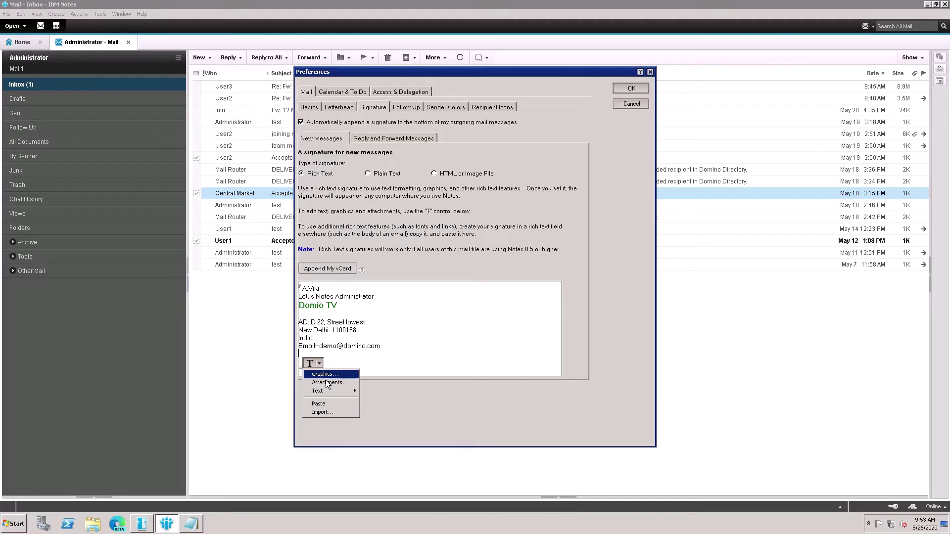
{"action": "left_click", "coordinate": [326, 383]}
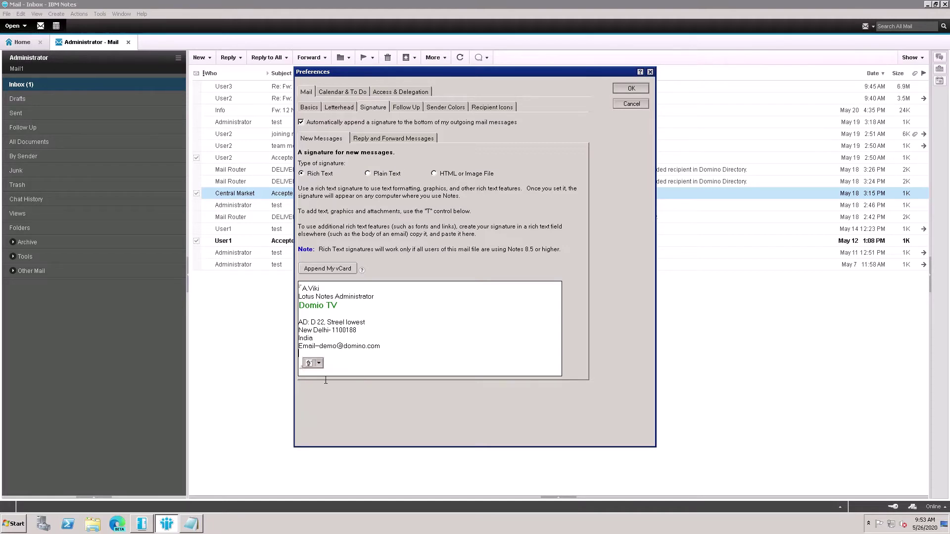
{"action": "left_click", "coordinate": [323, 367]}
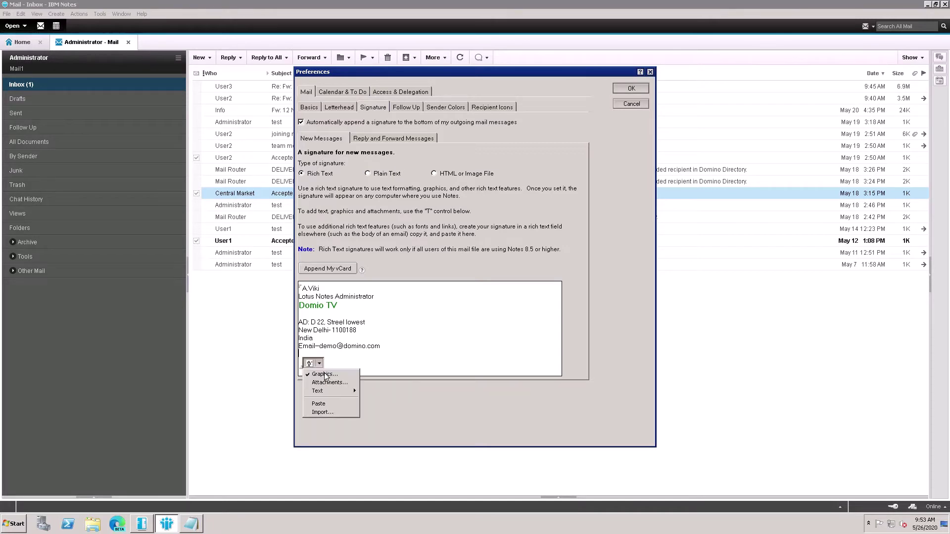
{"action": "left_click", "coordinate": [324, 413]}
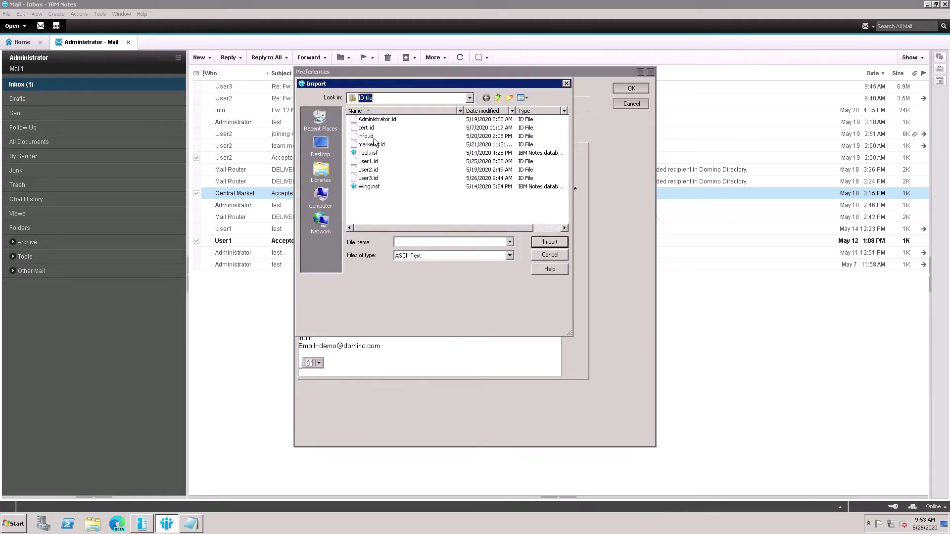
{"action": "left_click", "coordinate": [335, 152]}
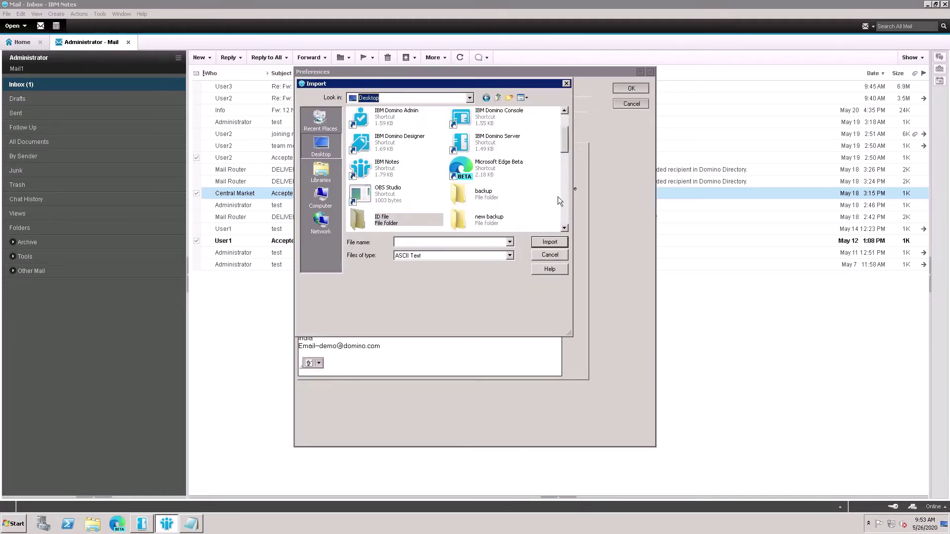
{"action": "left_click_drag", "start_coordinate": [570, 147], "coordinate": [567, 197]}
{"action": "left_click", "coordinate": [362, 146]}
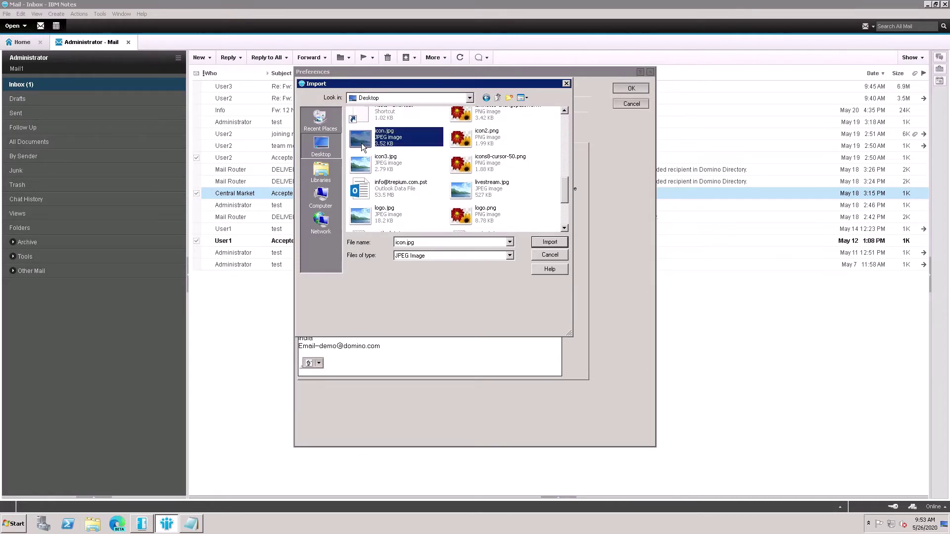
{"action": "left_click", "coordinate": [549, 243]}
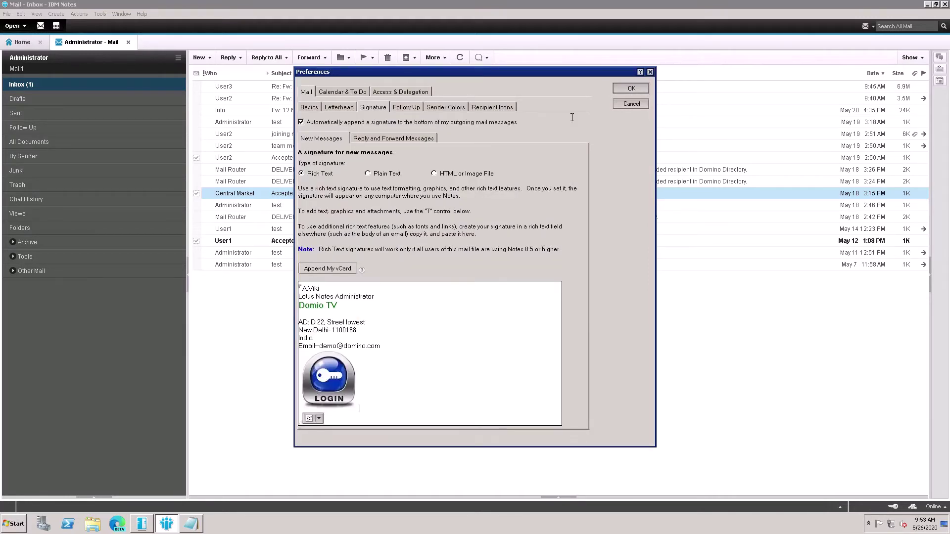
{"action": "left_click", "coordinate": [630, 91]}
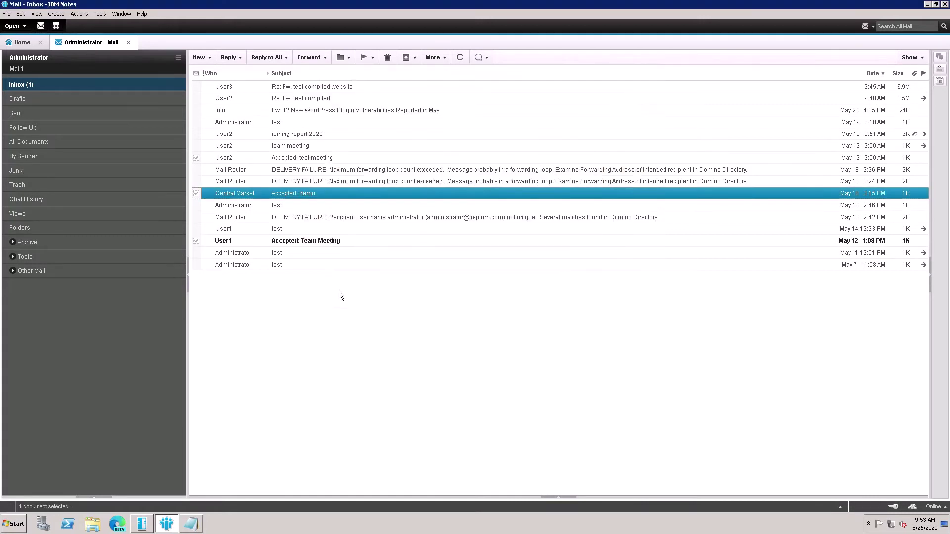
Step: Close and reopen the Administrator mail on Mail1, start a new message, and insert three blank lines above the signature
{"action": "left_click", "coordinate": [129, 43]}
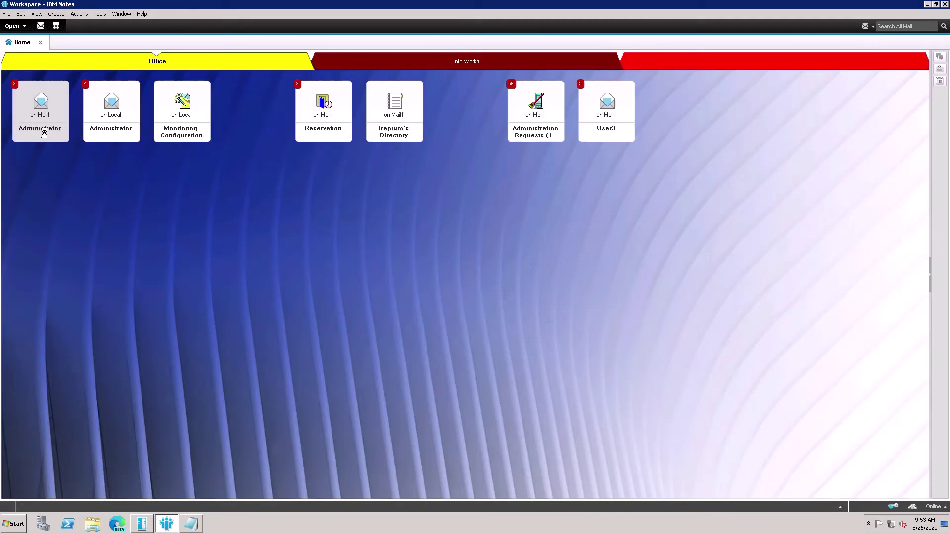
{"action": "double_click", "coordinate": [44, 133]}
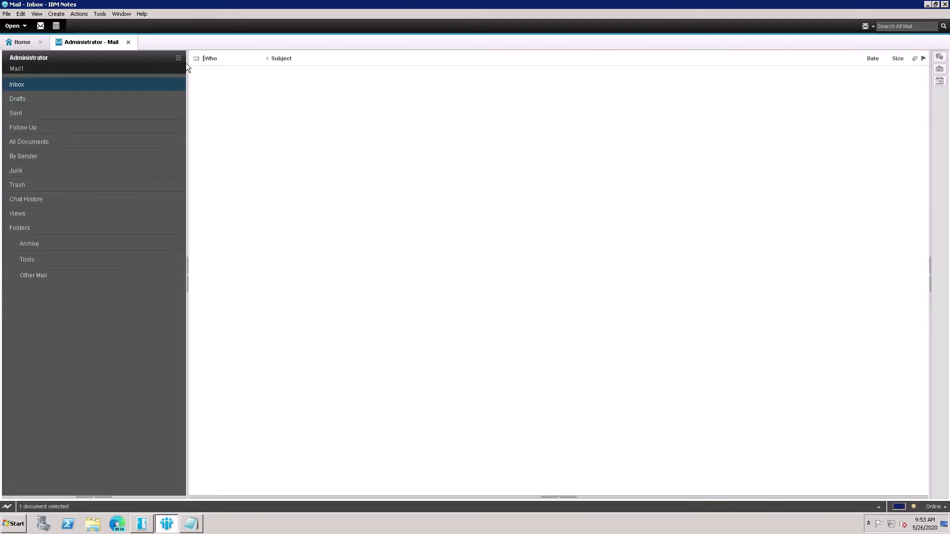
{"action": "left_click", "coordinate": [204, 61]}
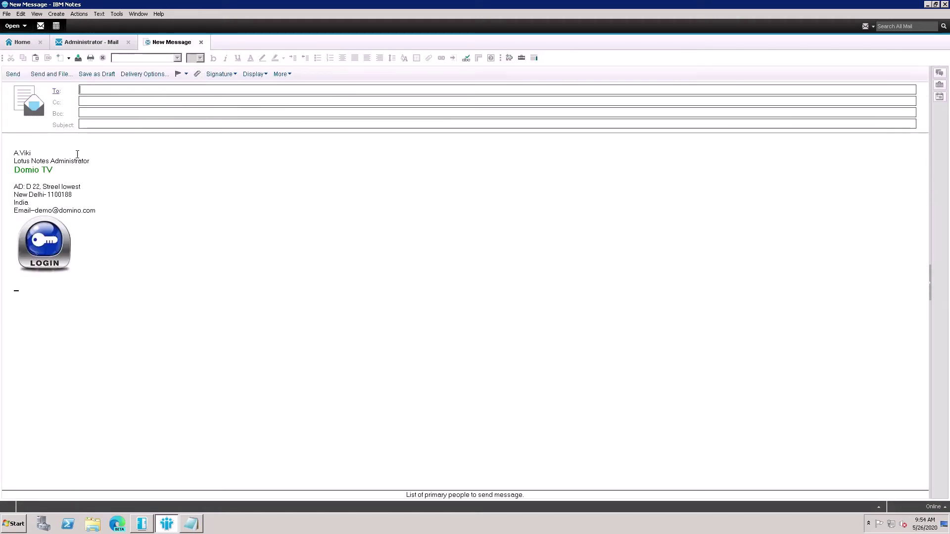
{"action": "left_click", "coordinate": [50, 145]}
{"action": "key", "text": "Return"}
{"action": "key", "text": "Return"}
{"action": "key", "text": "Return"}
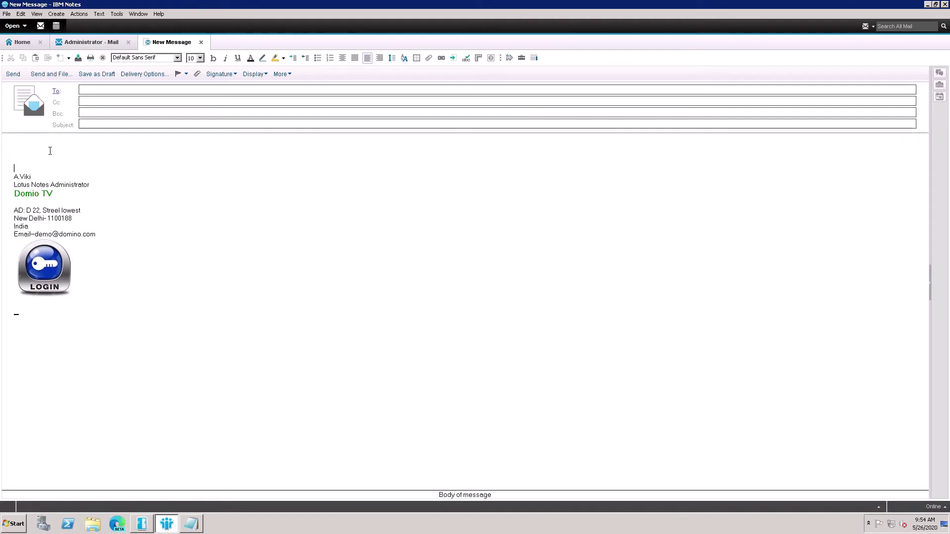
Step: Insert two more blank lines above the signature in the new message, and discard the message
{"action": "key", "text": "Return"}
{"action": "key", "text": "Return"}
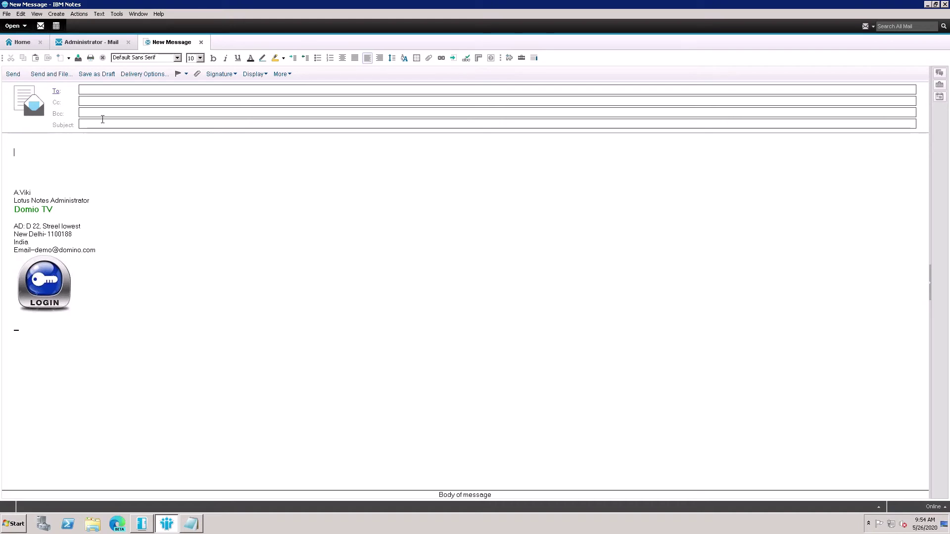
{"action": "left_click", "coordinate": [206, 46]}
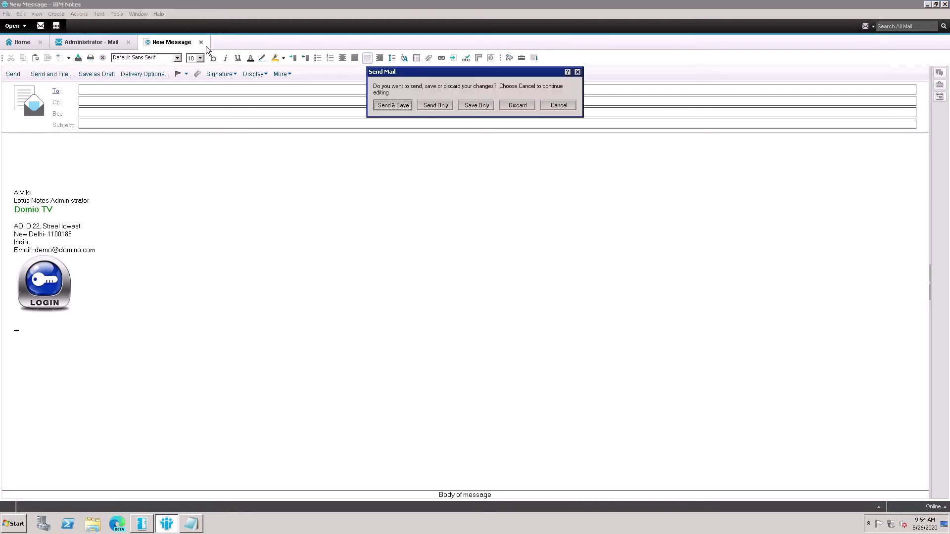
{"action": "left_click", "coordinate": [517, 105]}
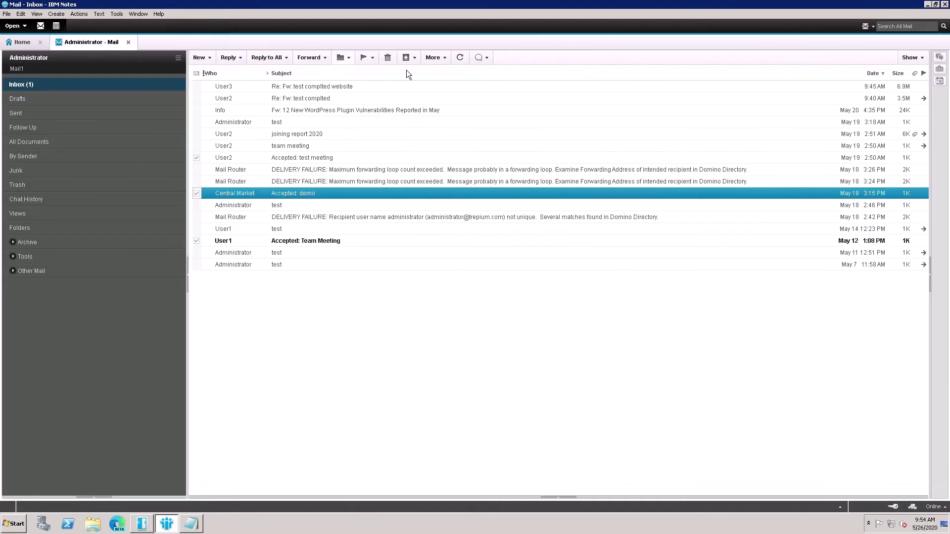
Step: Insert four blank lines above the first line of the rich text signature for new messages and save the mail preferences
{"action": "left_click", "coordinate": [448, 63]}
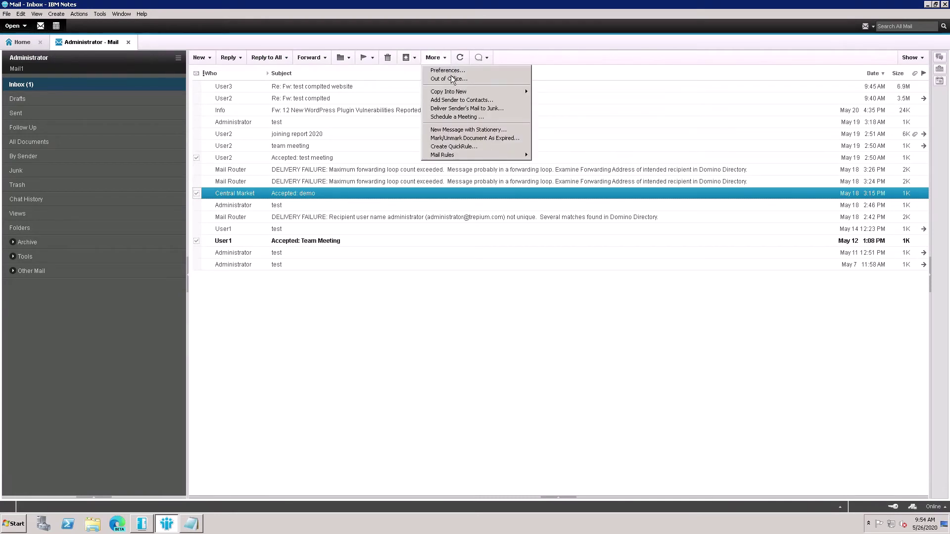
{"action": "left_click", "coordinate": [451, 75]}
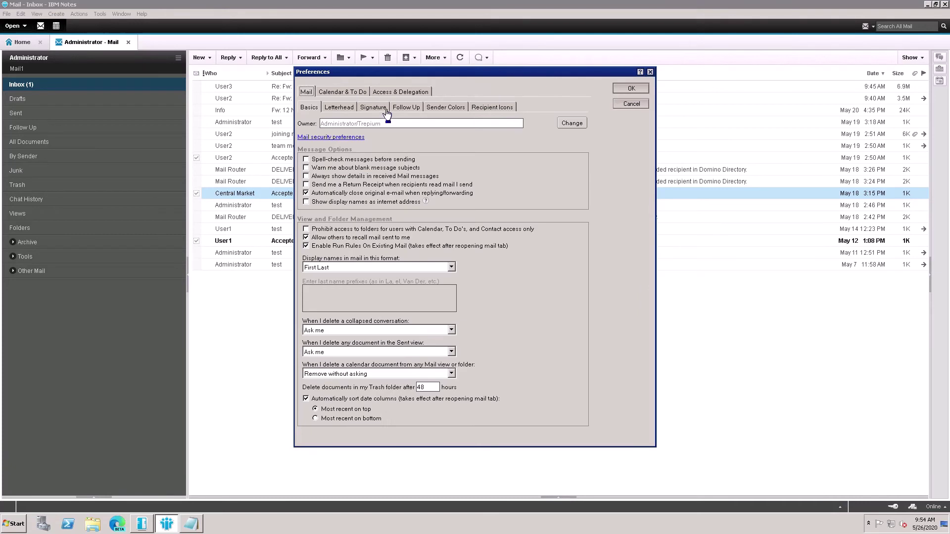
{"action": "left_click", "coordinate": [383, 108]}
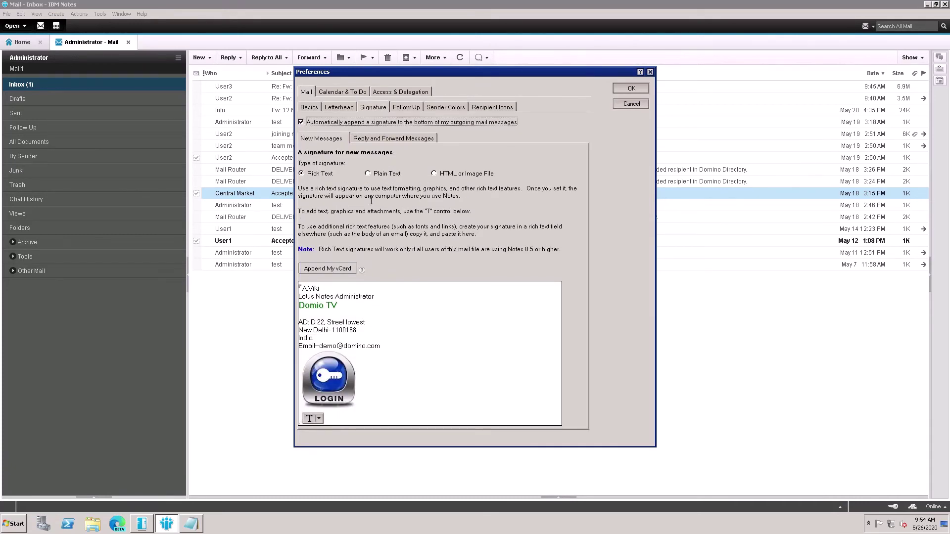
{"action": "left_click", "coordinate": [304, 290]}
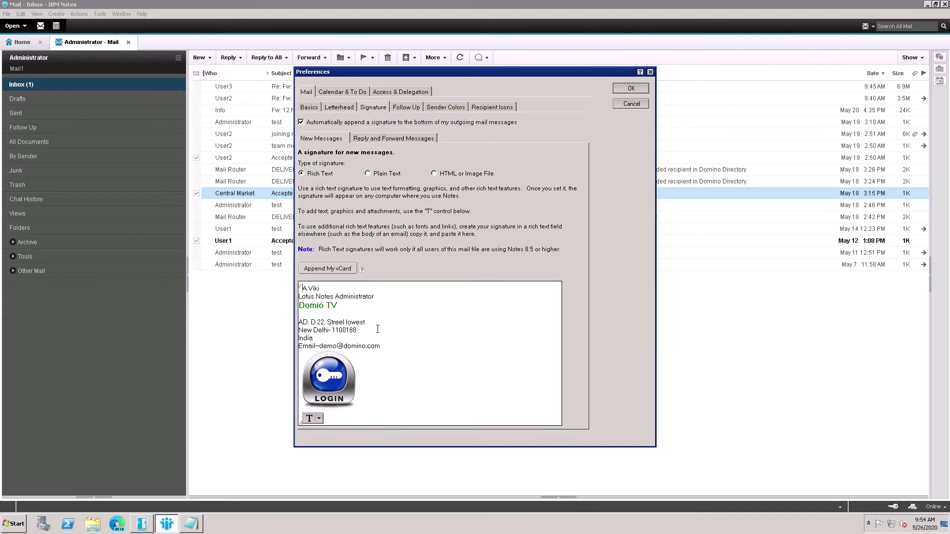
{"action": "key", "text": "Return"}
{"action": "key", "text": "Return"}
{"action": "key", "text": "Return"}
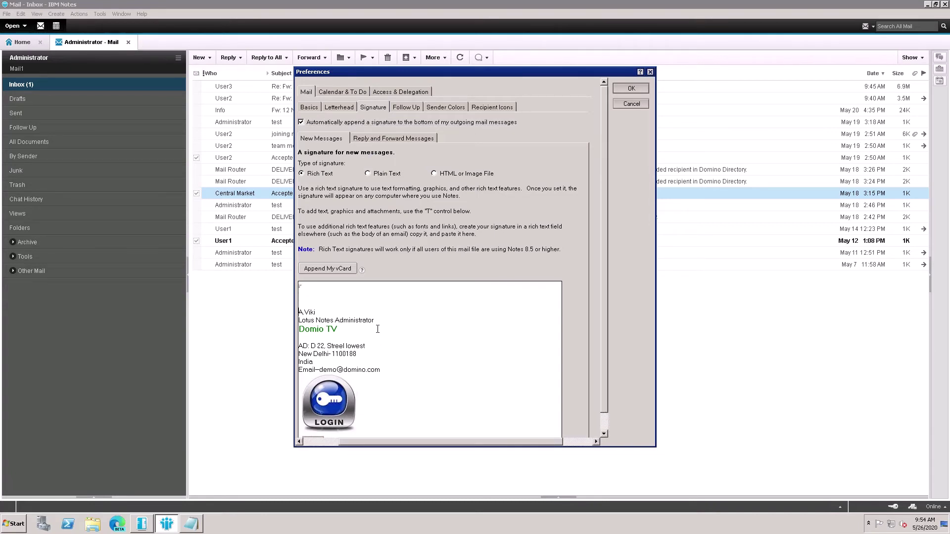
{"action": "key", "text": "Return"}
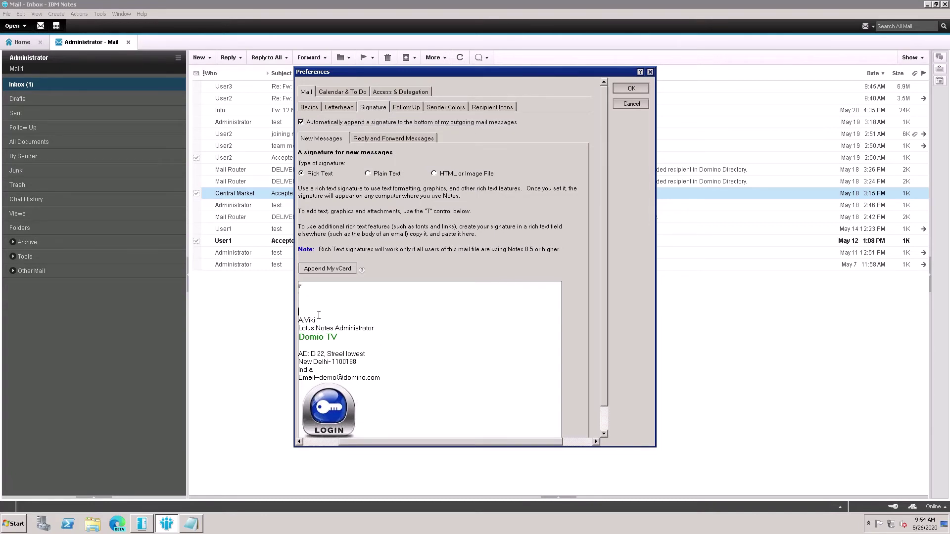
{"action": "left_click", "coordinate": [304, 303]}
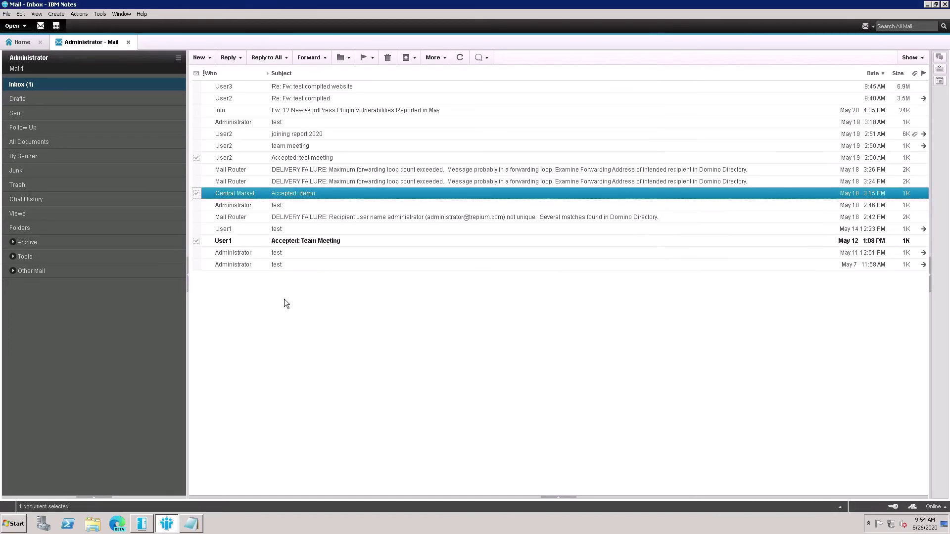
Step: Check the signature in a new message, adding six blank lines above it, and discard the message
{"action": "left_click", "coordinate": [203, 63]}
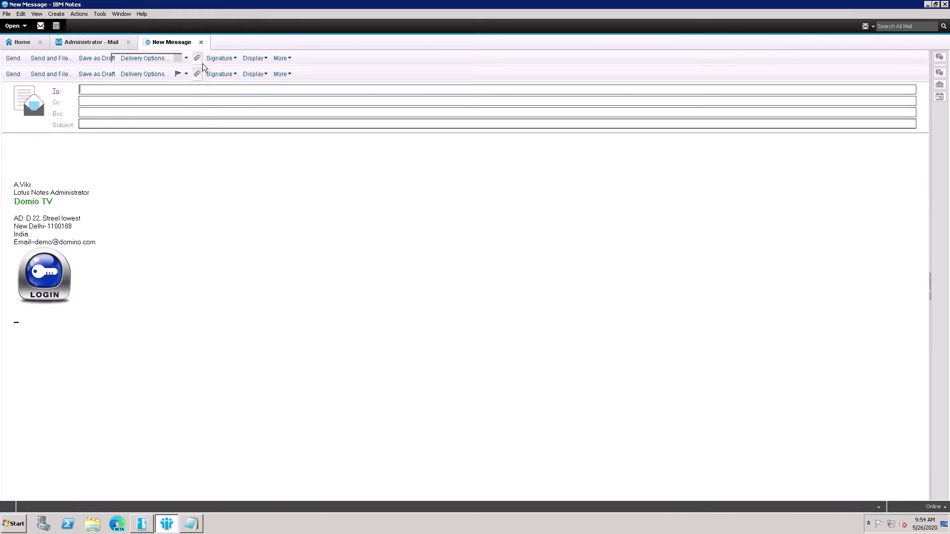
{"action": "left_click", "coordinate": [22, 160]}
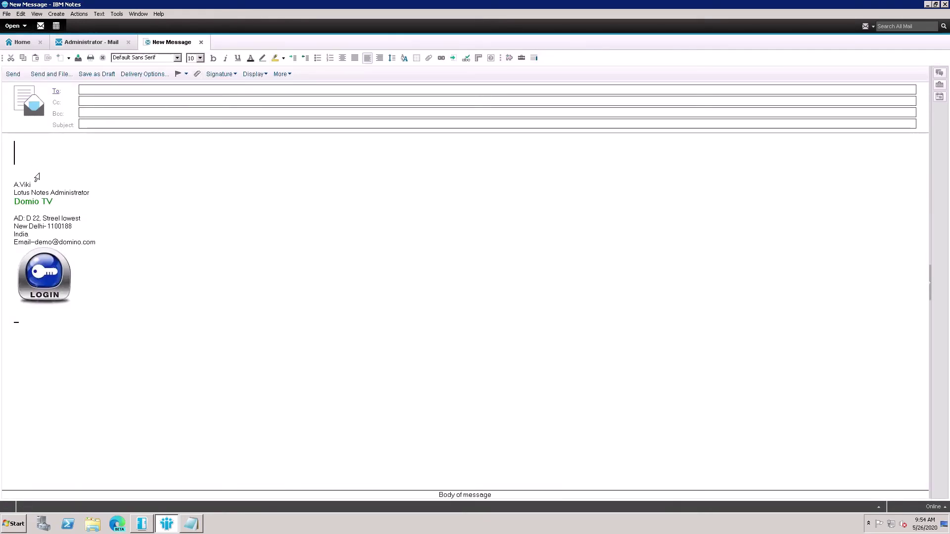
{"action": "key", "text": "Return"}
{"action": "key", "text": "Return"}
{"action": "key", "text": "Return"}
{"action": "key", "text": "Return"}
{"action": "key", "text": "Return"}
{"action": "key", "text": "Return"}
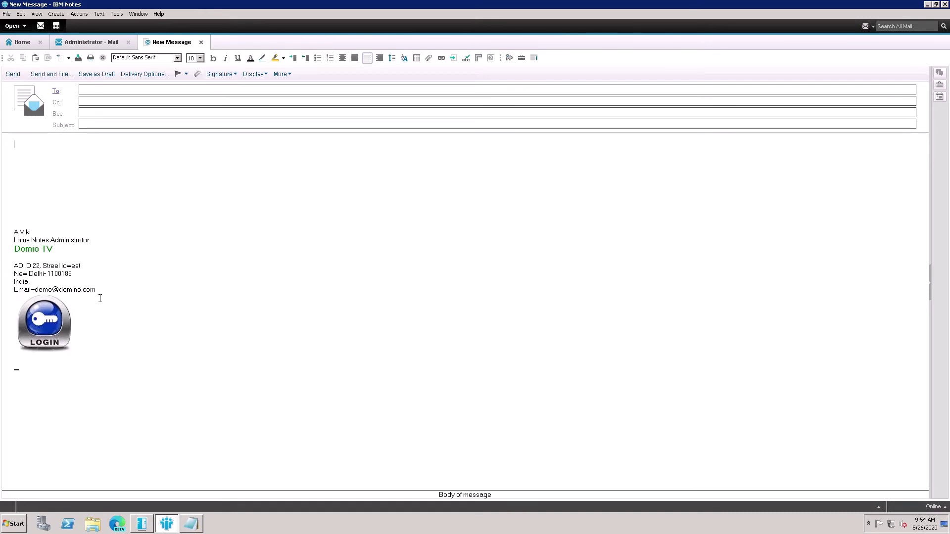
{"action": "left_click", "coordinate": [202, 43]}
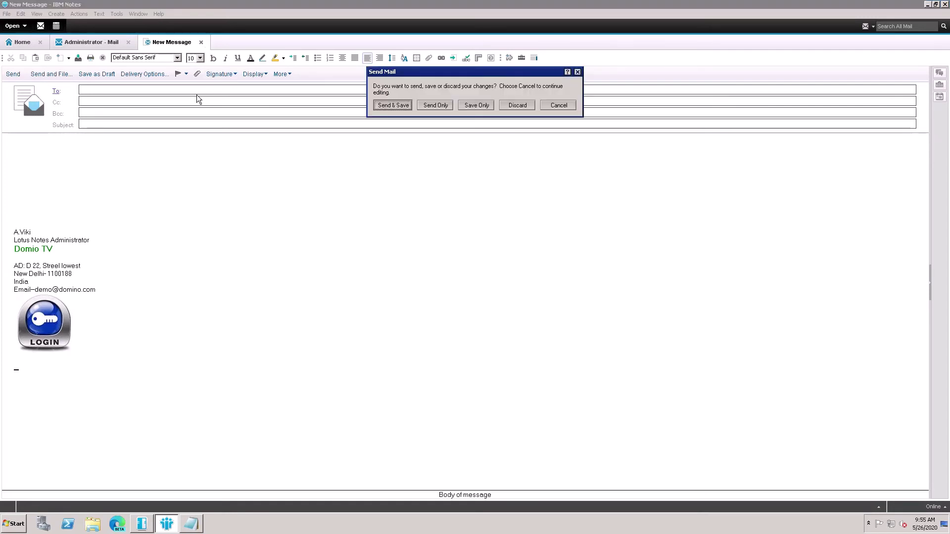
{"action": "left_click", "coordinate": [521, 108]}
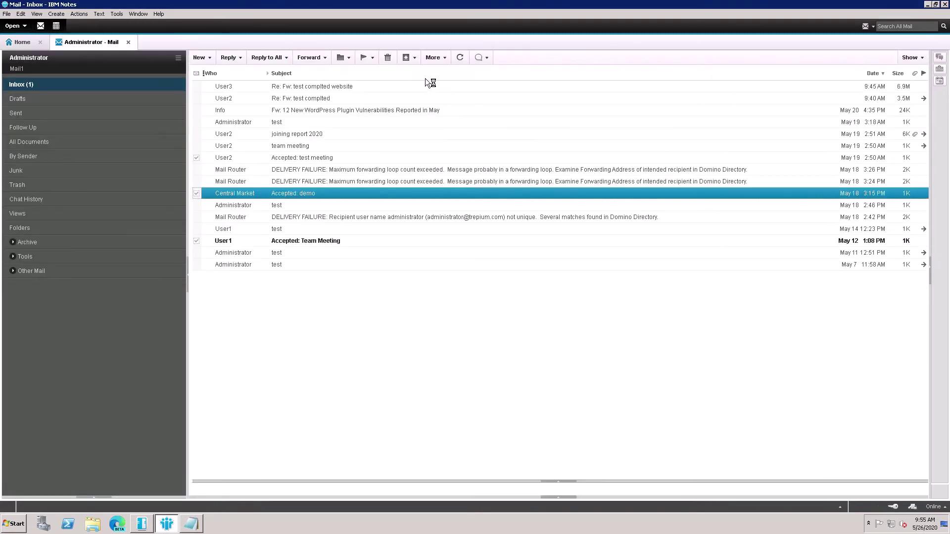
Step: Delete the LOGIN image from the new-message signature in the mail preferences
{"action": "left_click", "coordinate": [440, 57]}
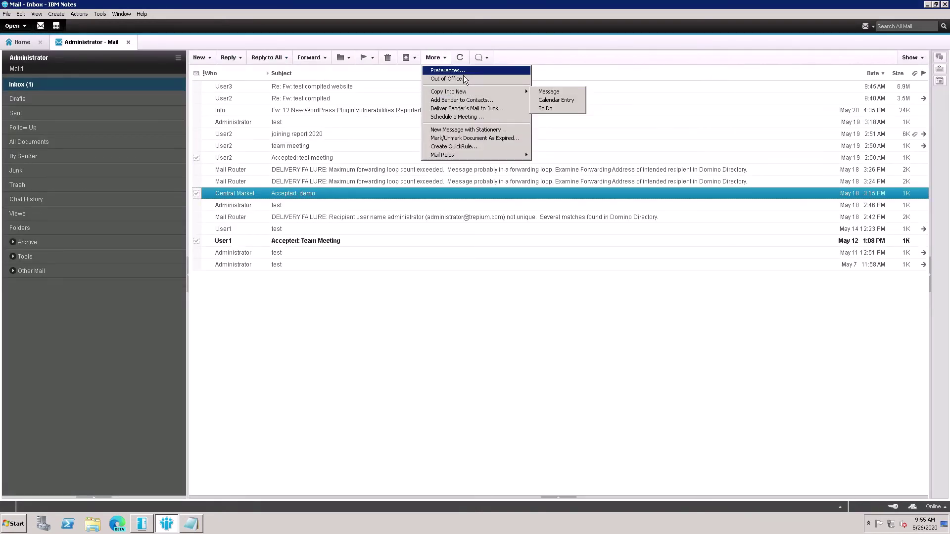
{"action": "left_click", "coordinate": [438, 128]}
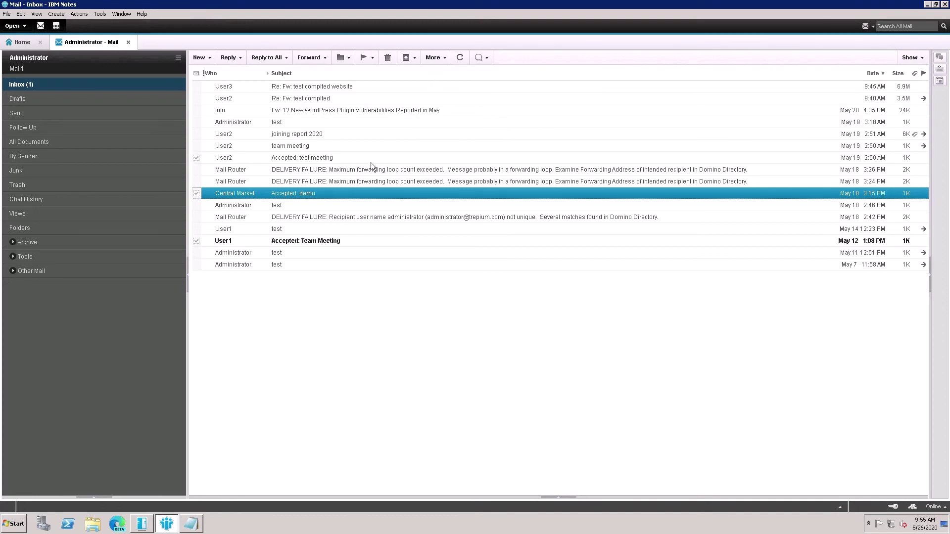
{"action": "left_click", "coordinate": [374, 107]}
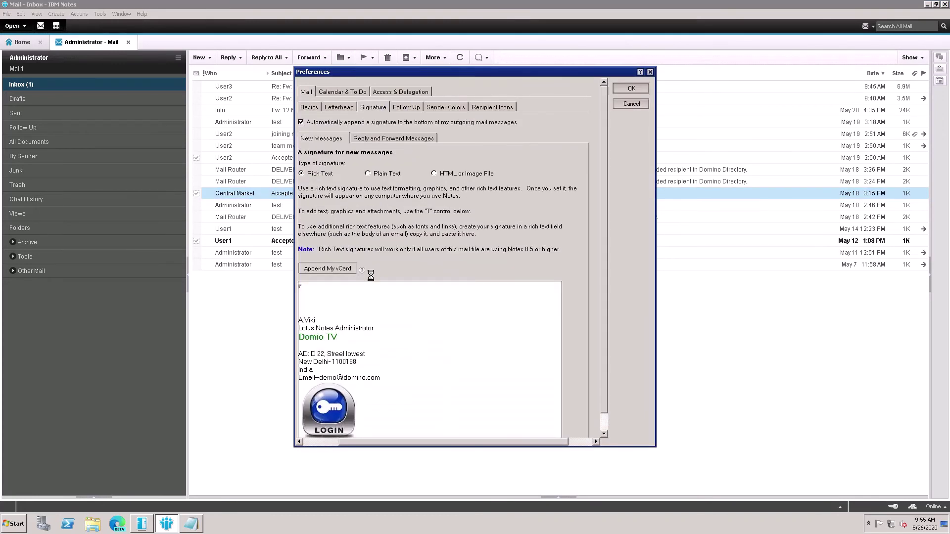
{"action": "left_click", "coordinate": [341, 406]}
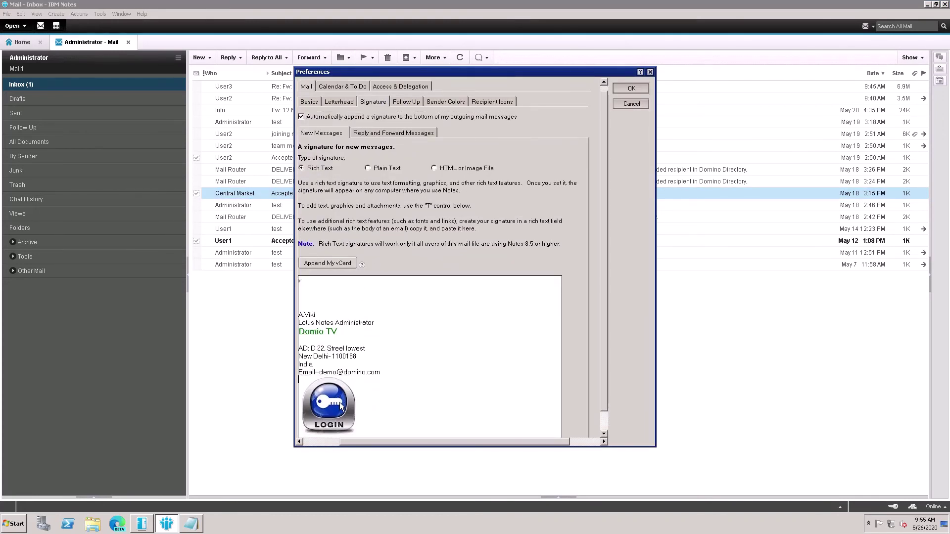
{"action": "key", "text": "Delete"}
Step: Import the image 200.gif from the Desktop below the signature's email line and save the preferences
{"action": "left_click", "coordinate": [319, 395]}
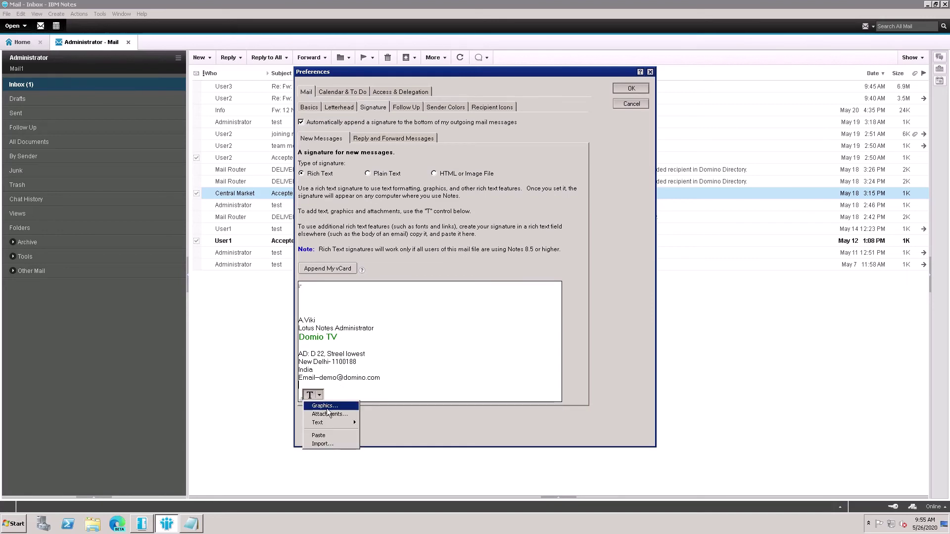
{"action": "left_click", "coordinate": [324, 406]}
{"action": "left_click", "coordinate": [319, 396]}
{"action": "left_click", "coordinate": [328, 448]}
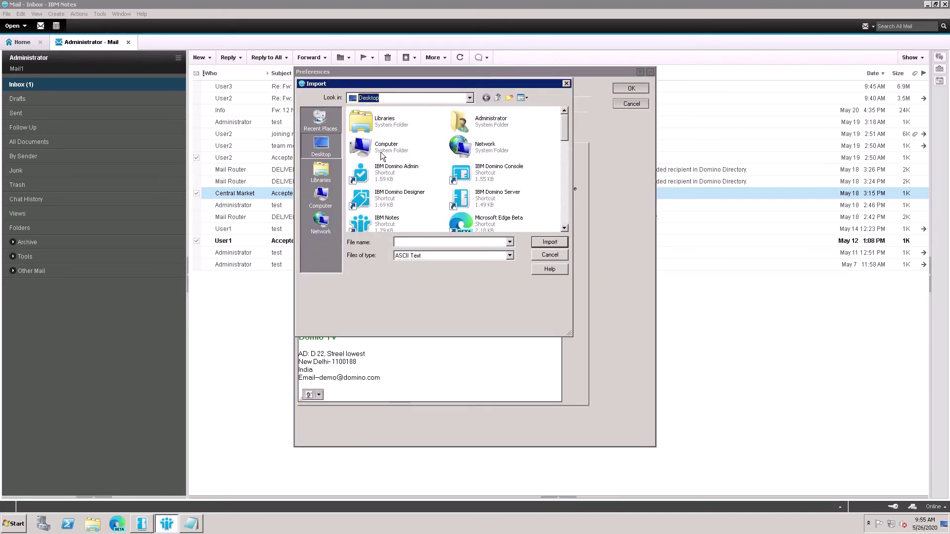
{"action": "scroll", "coordinate": [573, 144], "scroll_direction": "down", "scroll_amount": 3}
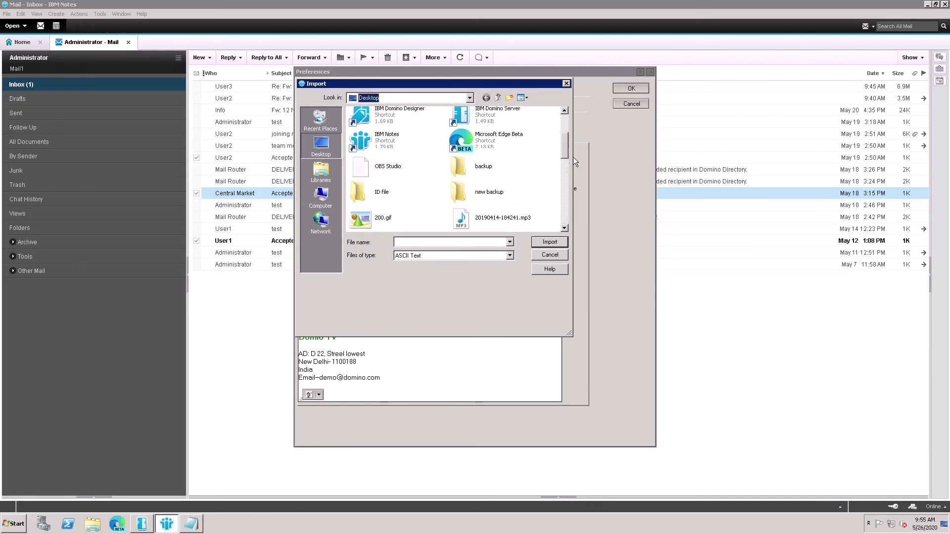
{"action": "left_click", "coordinate": [370, 174]}
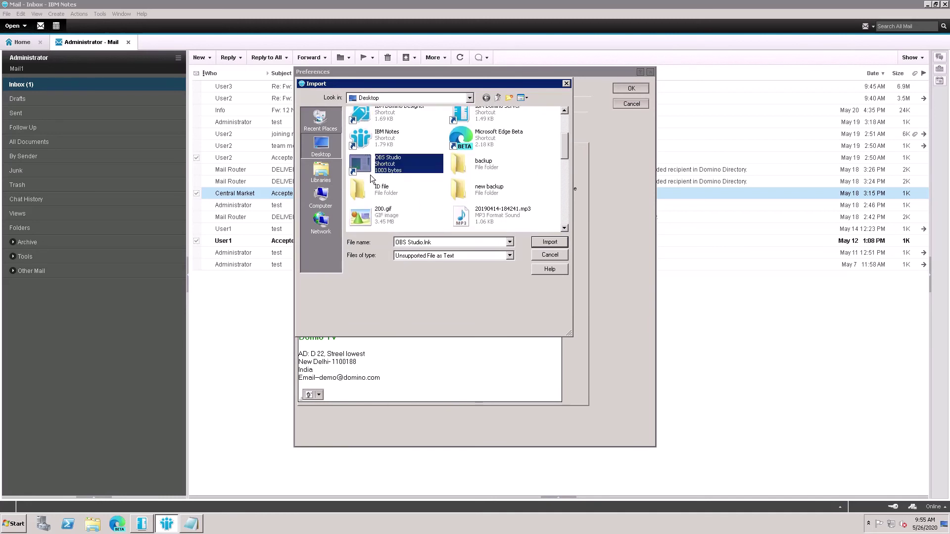
{"action": "key", "text": "Down"}
{"action": "key", "text": "Down"}
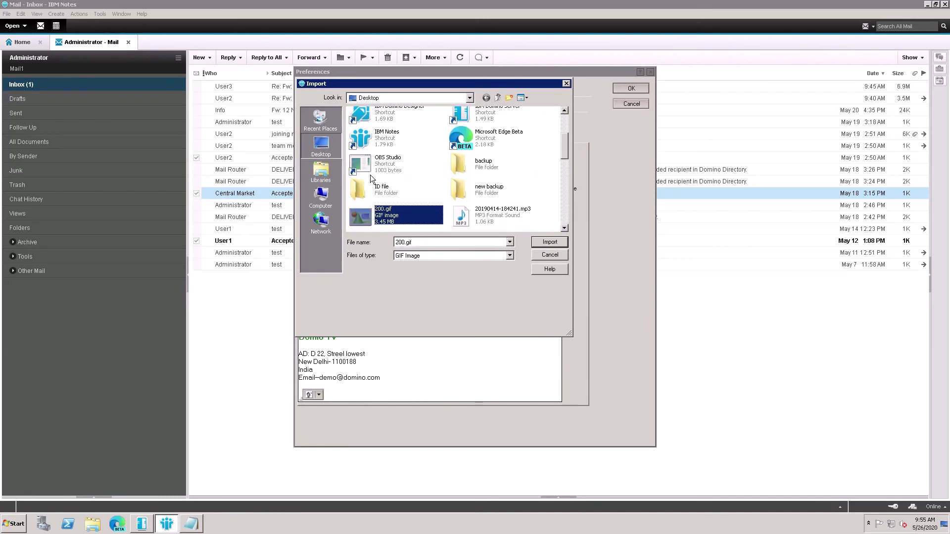
{"action": "left_click", "coordinate": [546, 243]}
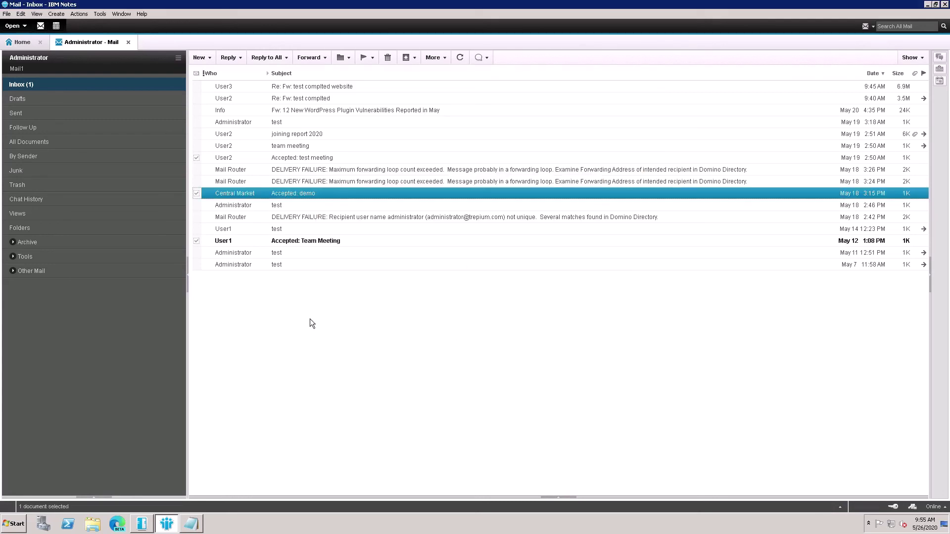
Step: Start a new message to check the signature with the replaced image
{"action": "left_click", "coordinate": [271, 255]}
{"action": "left_click", "coordinate": [203, 67]}
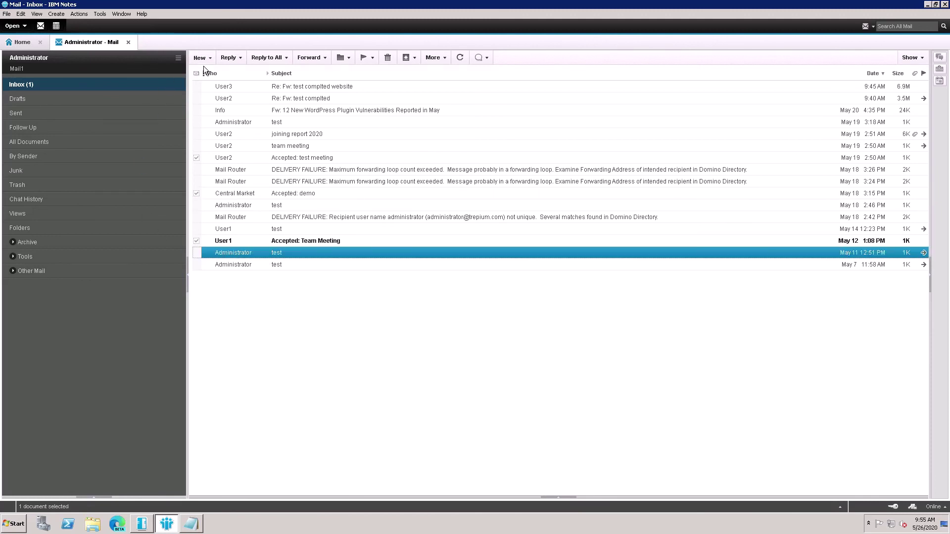